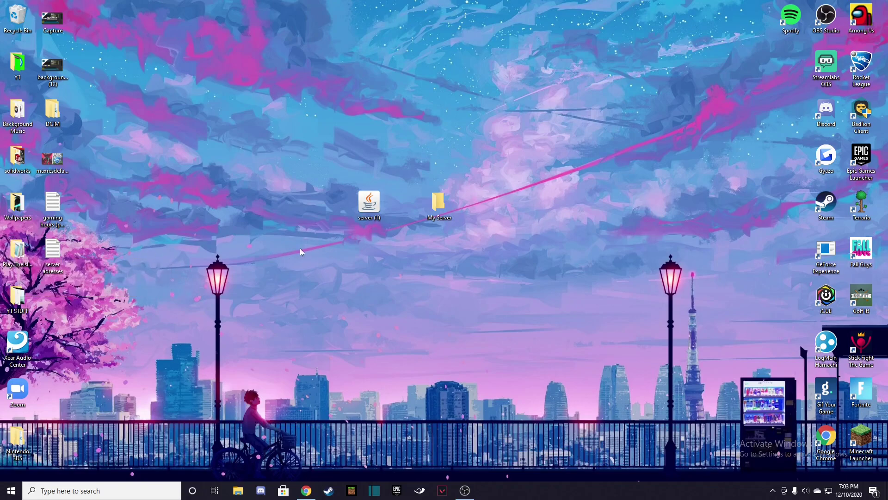
Move the server jar into My Server and run server (1).jar there to generate its files.
left_click_drag(365, 206, 439, 203)
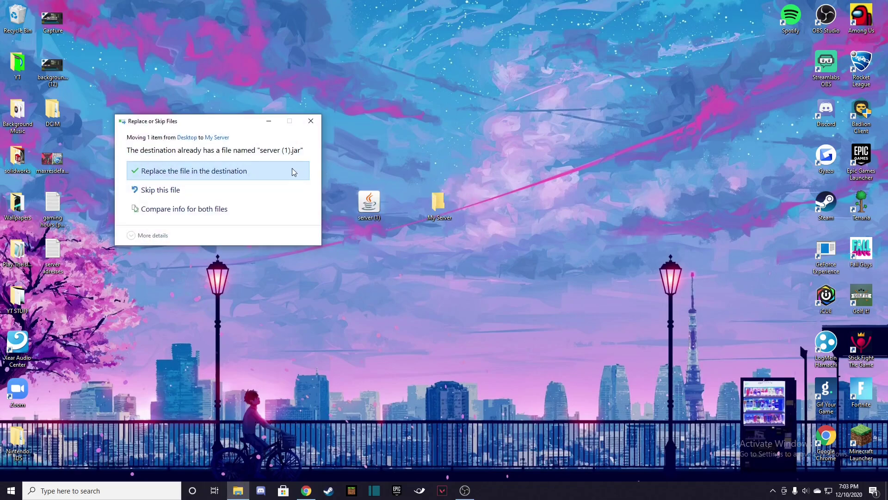
left_click(311, 120)
left_click_drag(367, 205, 194, 111)
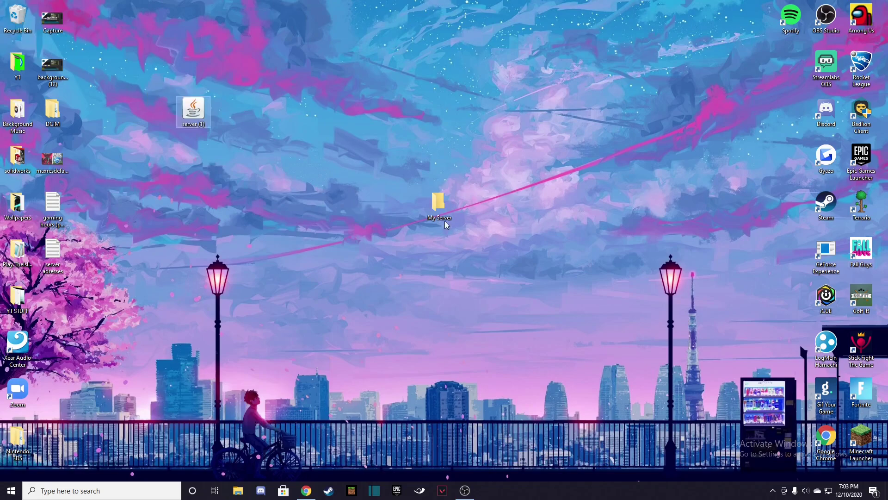
double_click(440, 205)
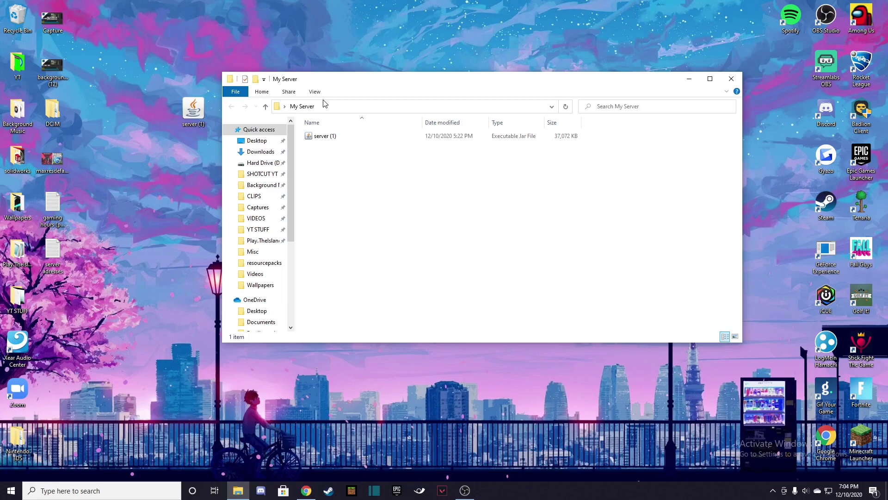
double_click(380, 137)
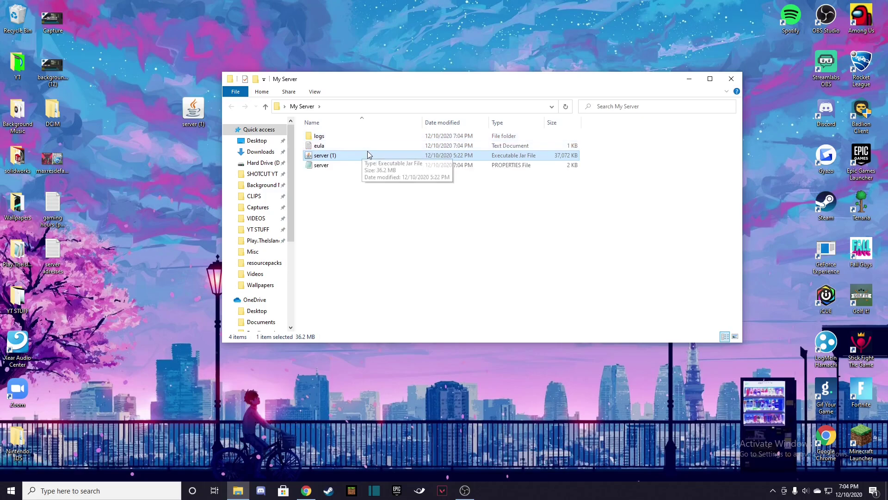
Change eula=false to eula=true in eula.txt, save it and close Notepad.
double_click(357, 147)
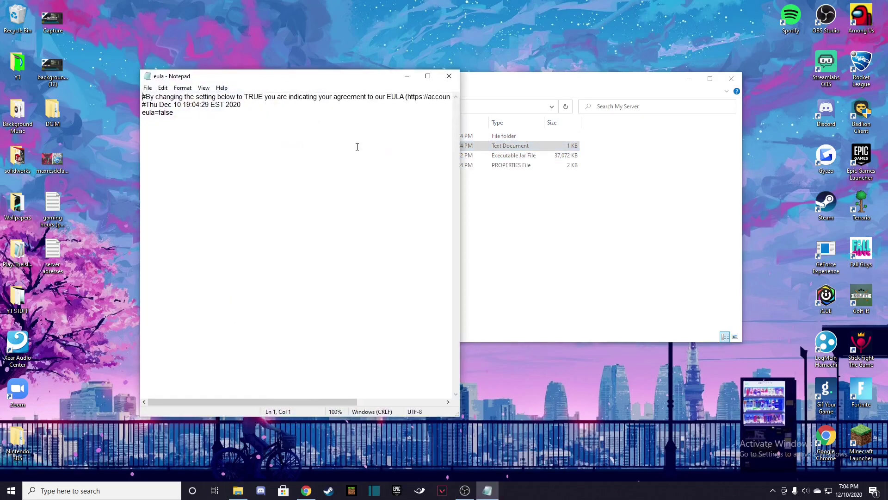
left_click_drag(173, 112, 159, 112)
key("BackSpace")
type("true")
left_click(147, 87)
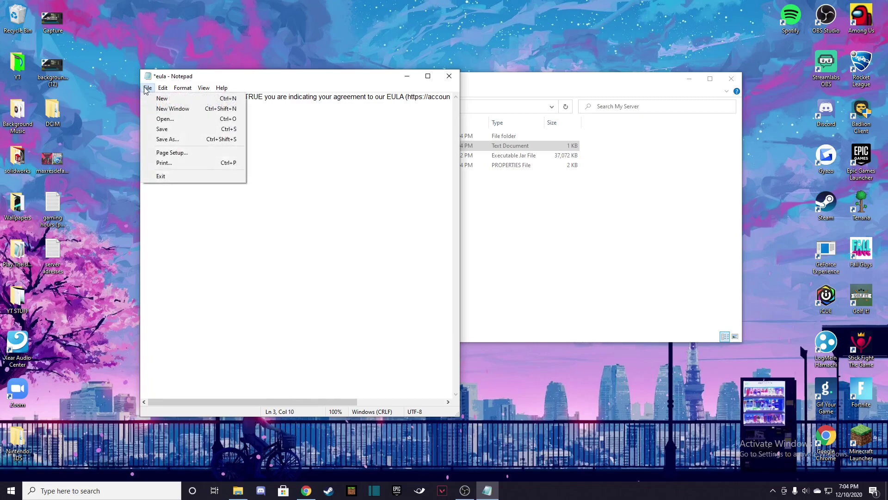
left_click(159, 129)
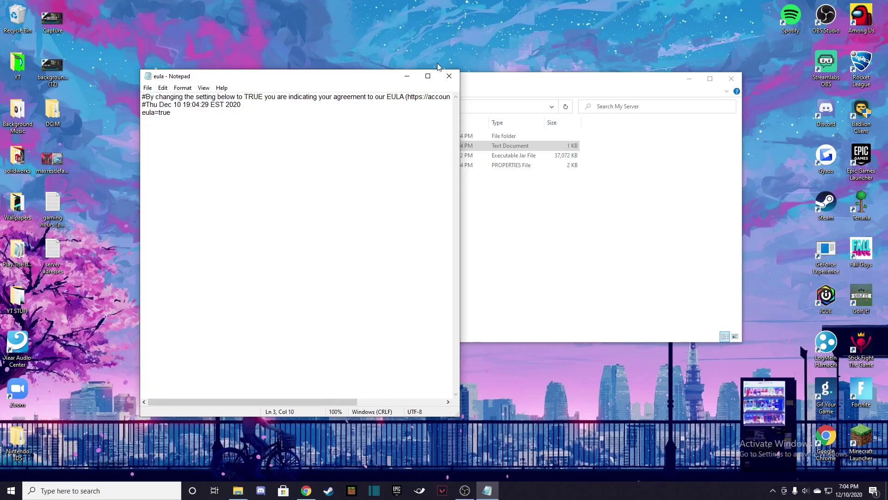
left_click(449, 76)
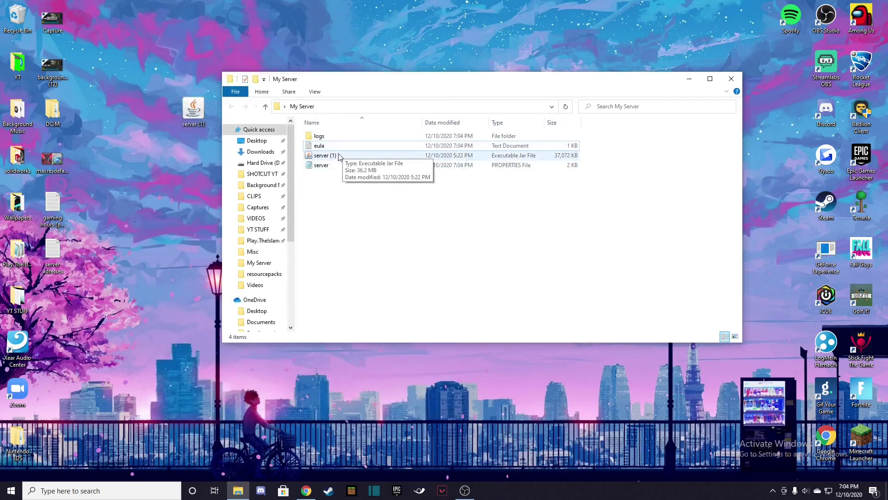
Run server (1).jar until the world finishes loading, then shut it down with the stop command.
double_click(324, 156)
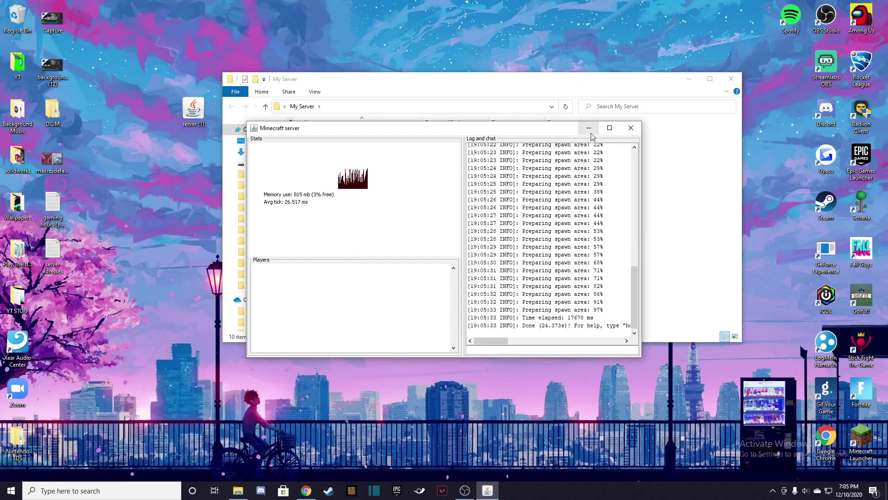
left_click(517, 353)
type("s")
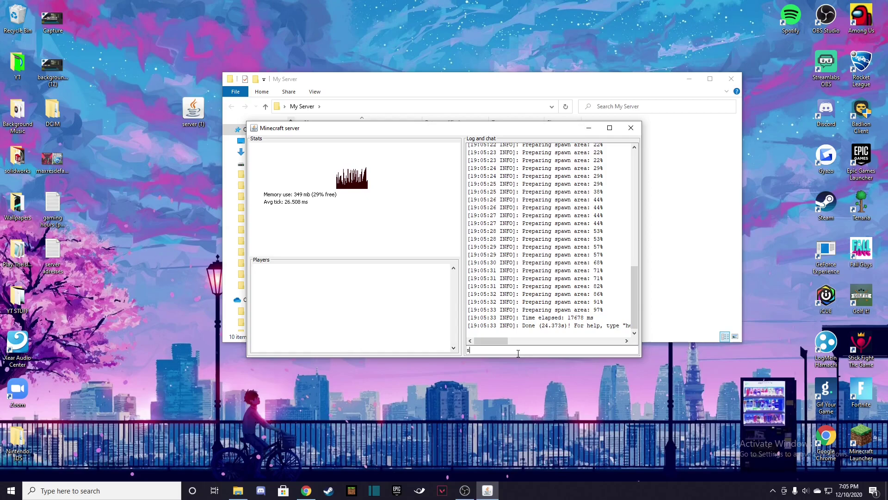
type("top")
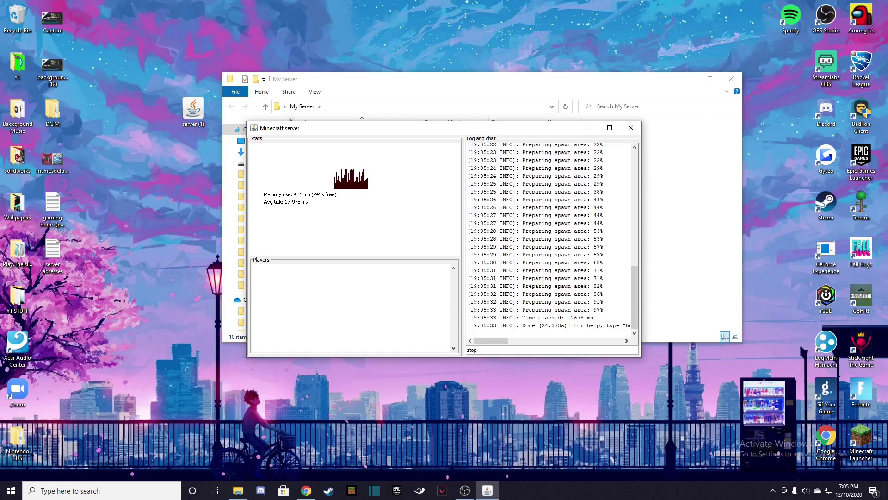
key("Return")
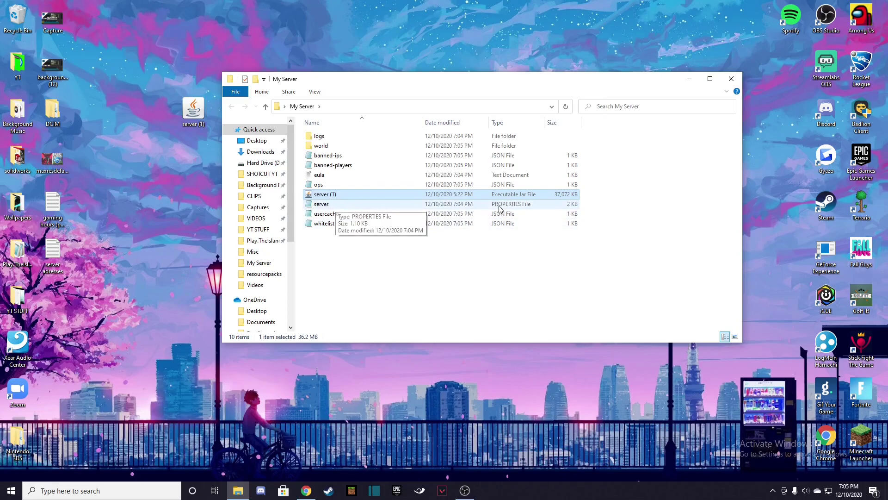
Open server.properties, place the cursor after server-ip=, then set Notepad aside.
double_click(342, 203)
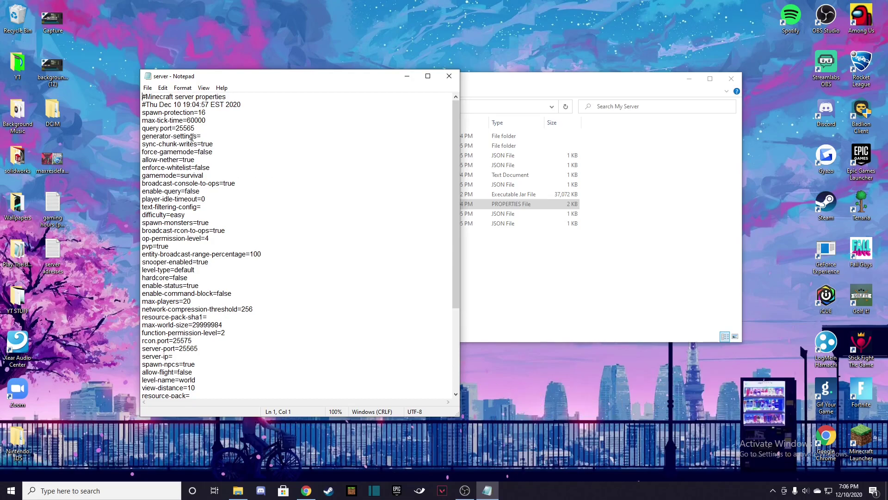
scroll(232, 143, "down", 2)
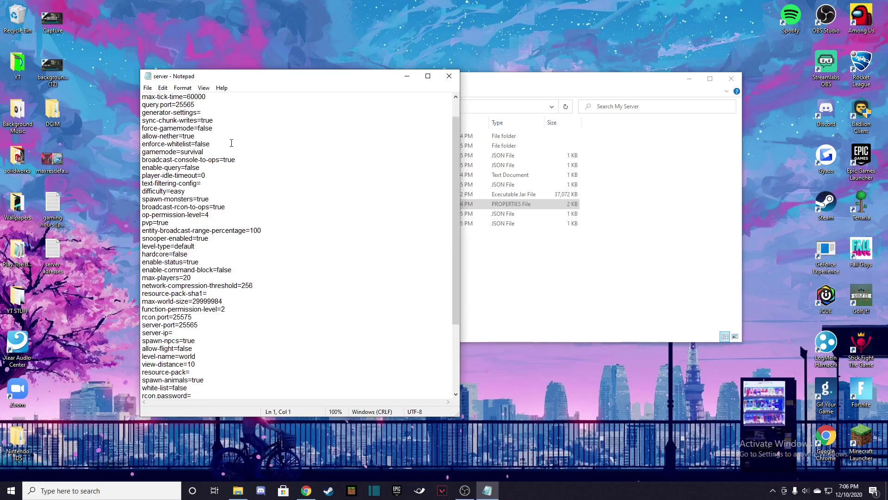
scroll(236, 121, "down", 2)
scroll(248, 165, "up", 2)
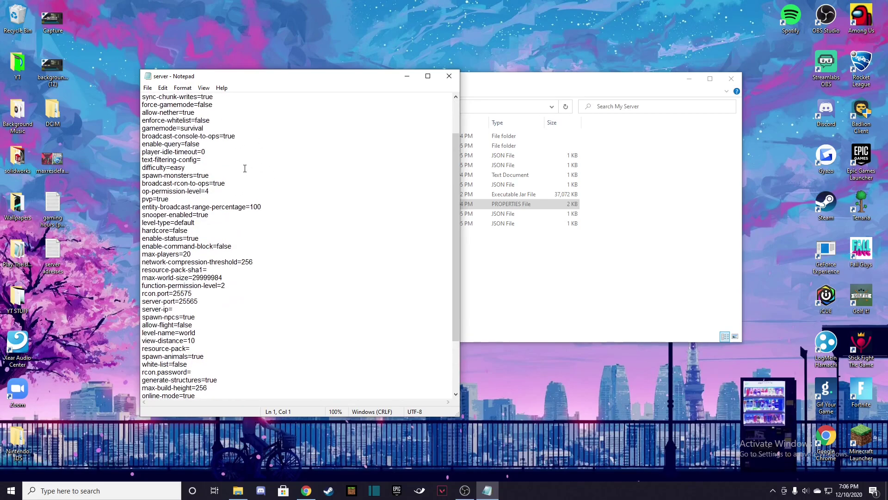
scroll(158, 292, "down", 2)
left_click(178, 263)
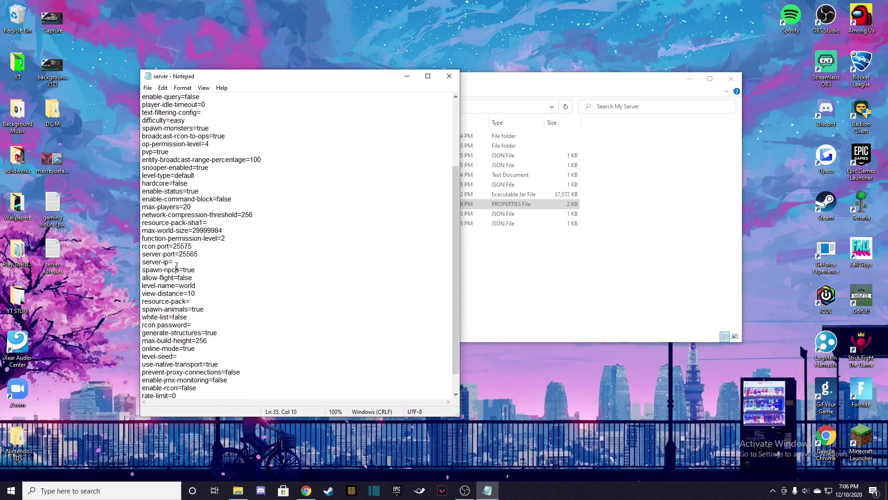
scroll(194, 243, "up", 4)
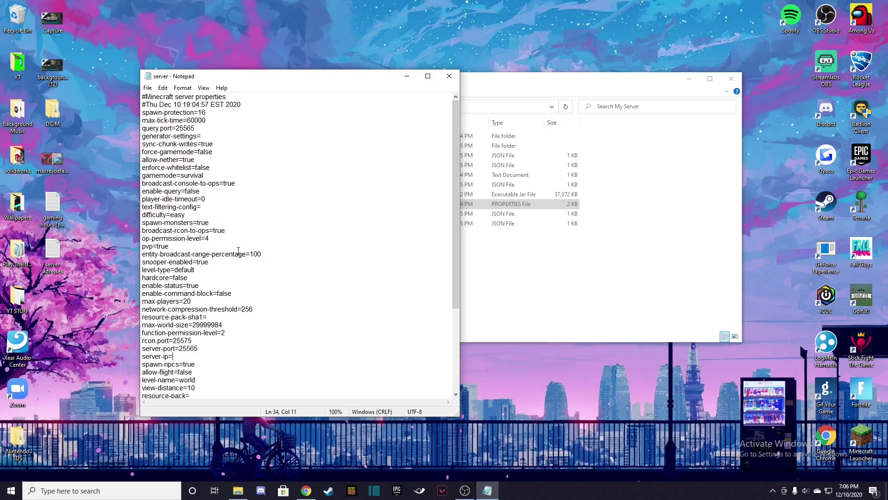
scroll(238, 250, "down", 5)
left_click(407, 76)
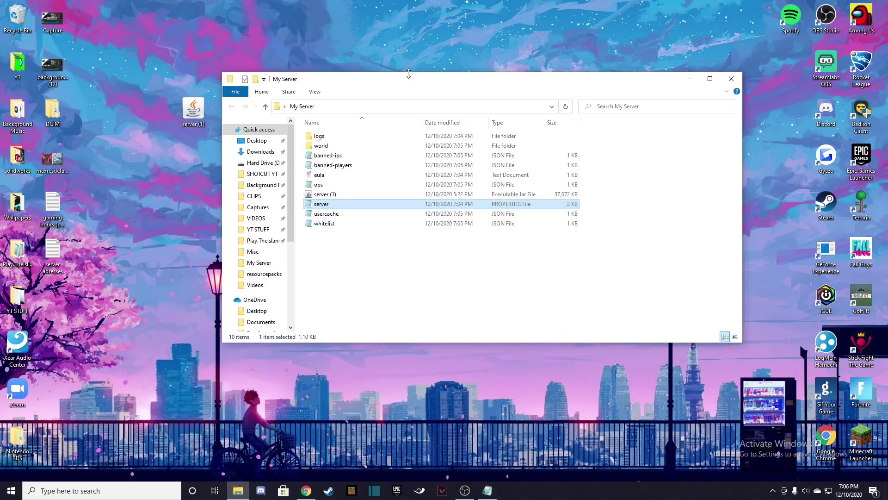
Bring up Chrome's VPN.net Hamachi tab, then minimize the browser.
left_click(306, 490)
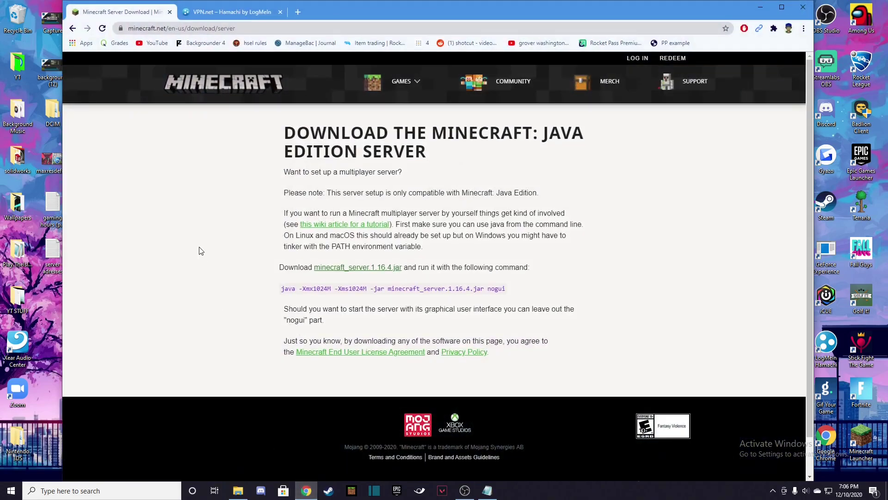
left_click(234, 13)
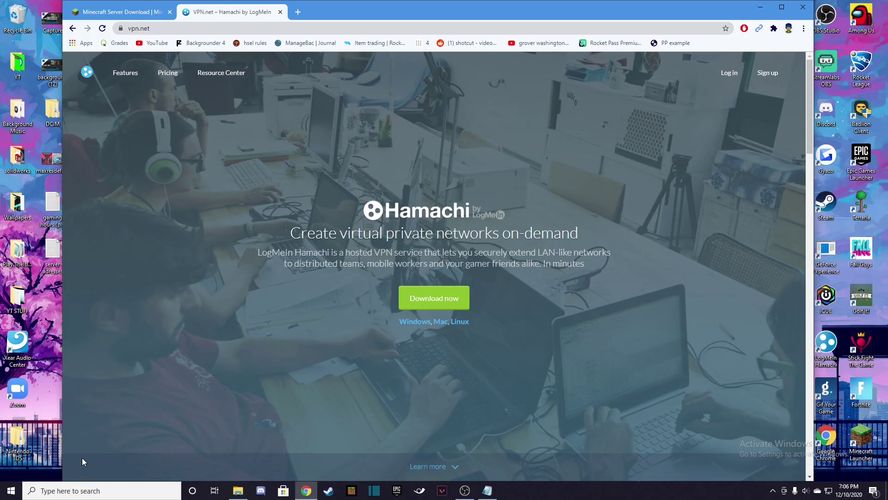
left_click(755, 7)
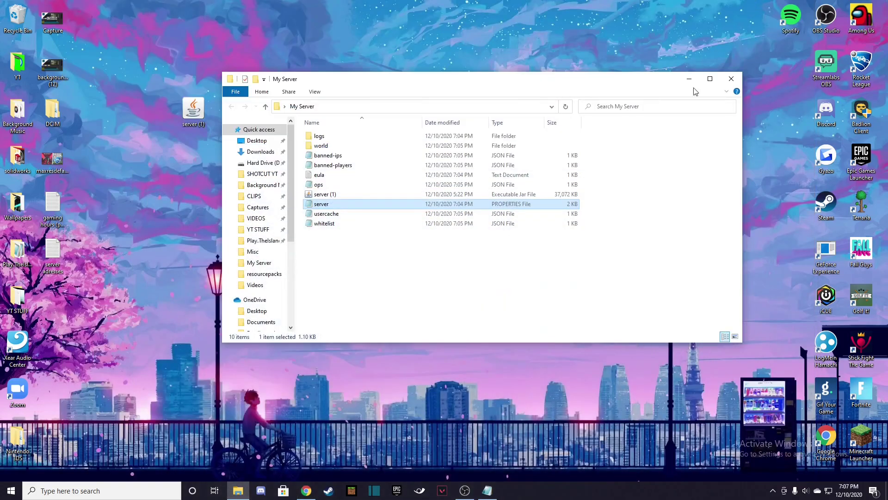
Launch Hamachi, power it on, and choose Network > Create a new network.
double_click(826, 347)
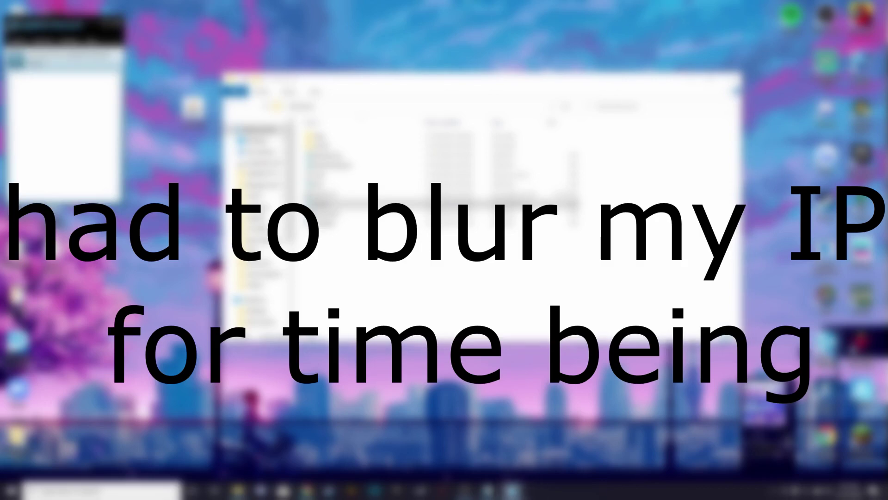
left_click_drag(78, 30, 175, 46)
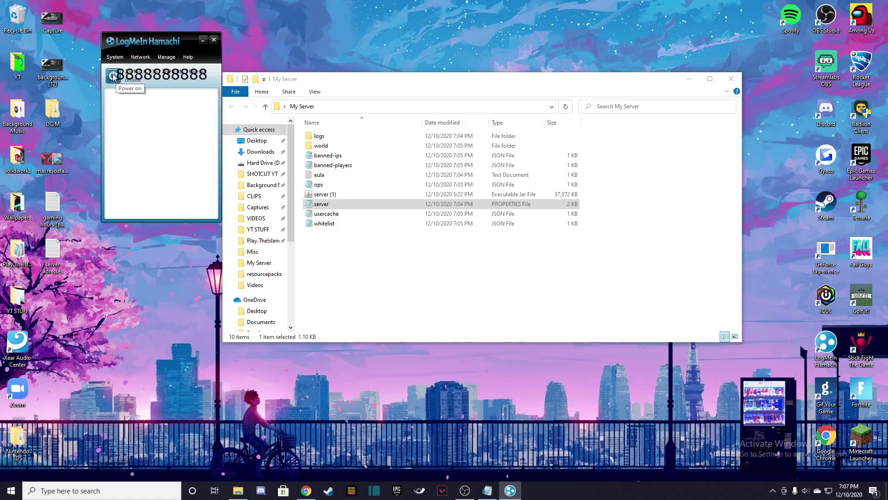
left_click(116, 79)
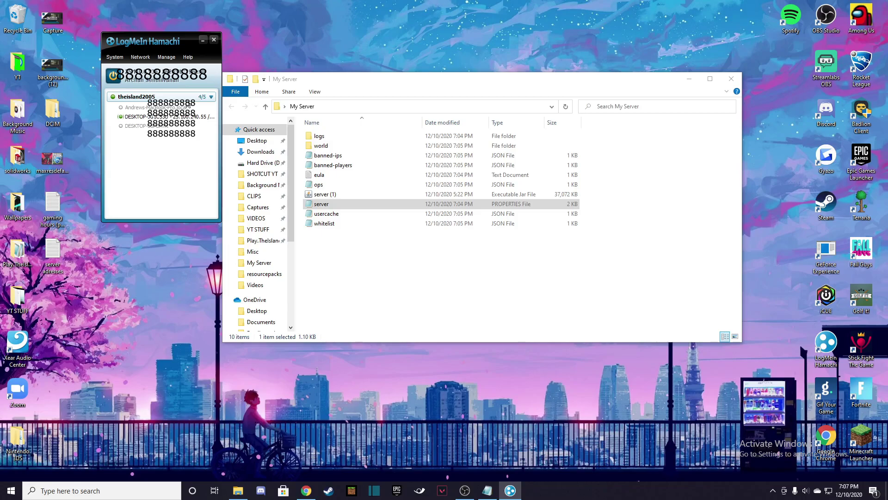
left_click(146, 57)
left_click(151, 69)
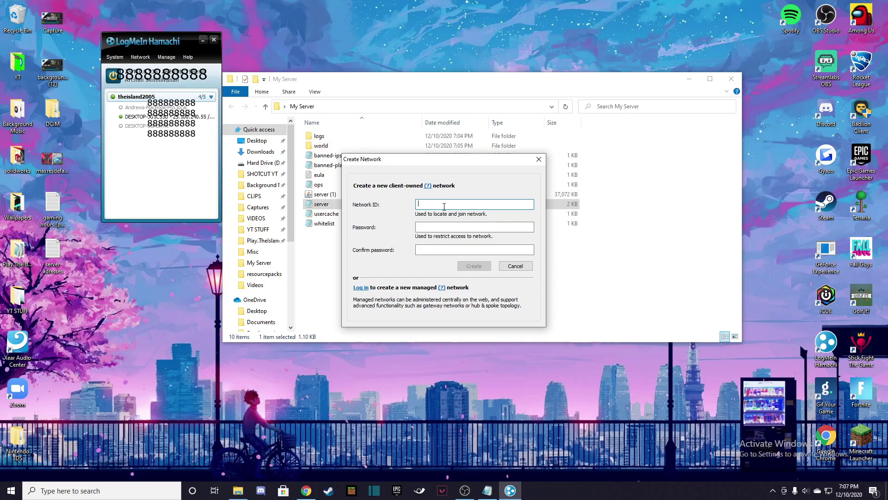
Create a Hamachi network with a chosen Network ID and confirmed password, then select it.
type("hfaiuo[[kmlp")
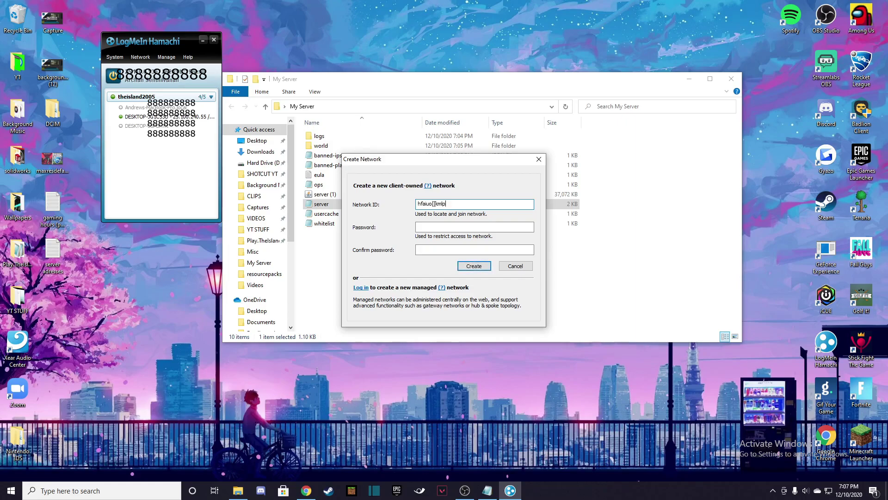
left_click(440, 227)
type("*********")
key("Tab")
type("*********")
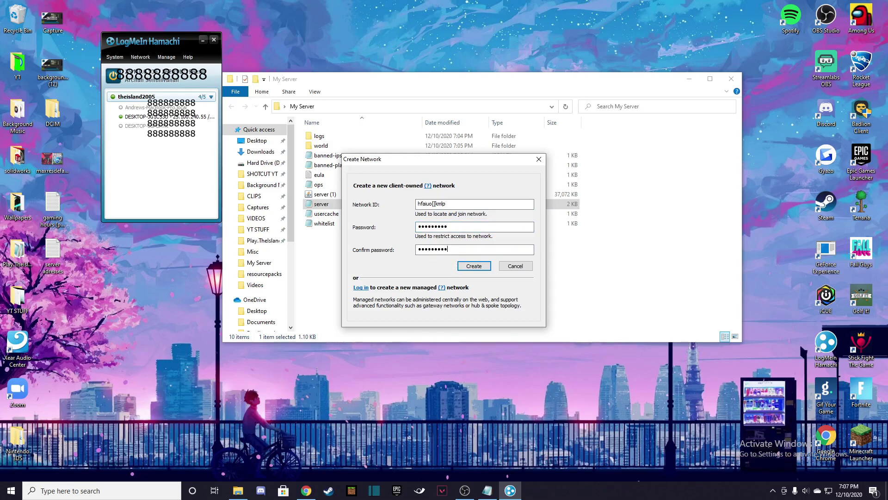
left_click(471, 268)
left_click(181, 95)
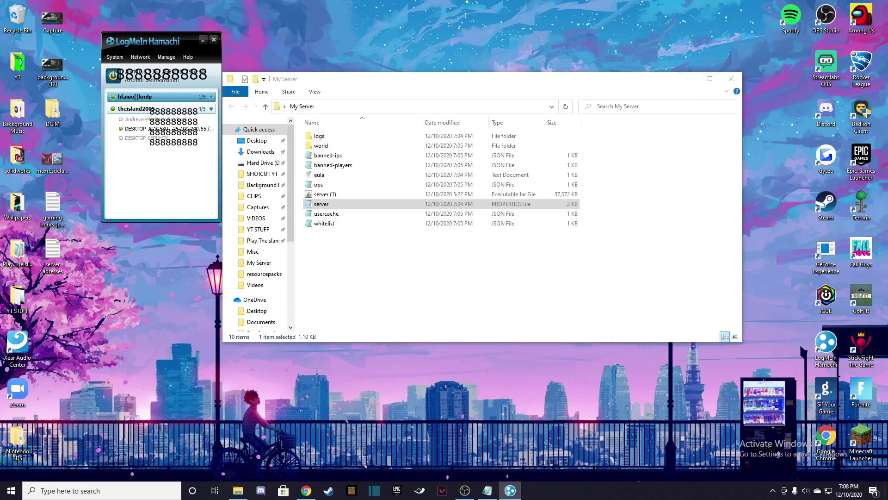
left_click(157, 73)
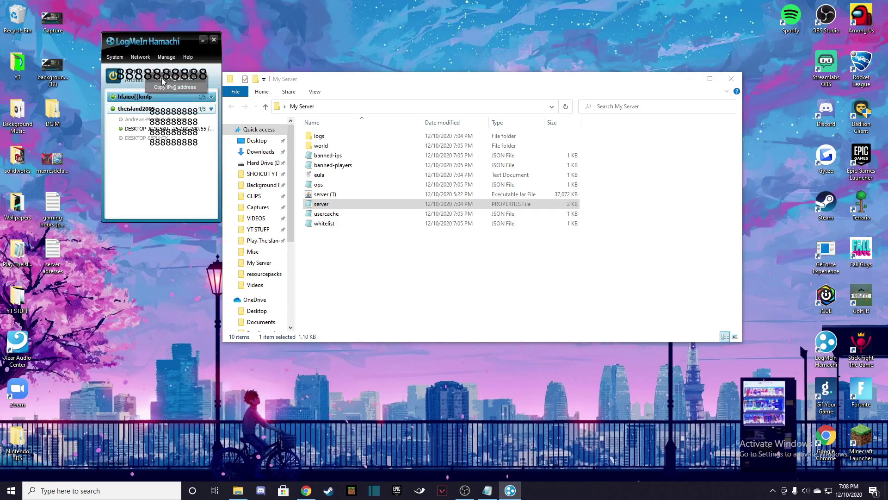
left_click(162, 78)
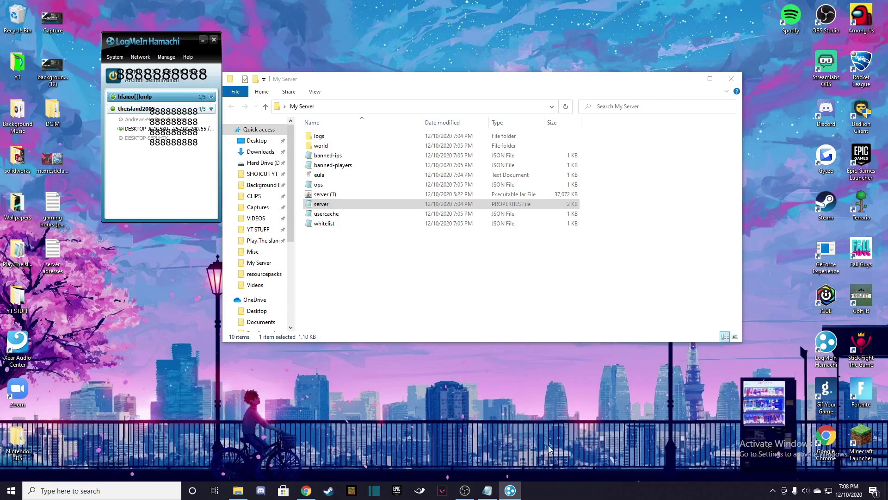
Paste the Hamachi address after server-ip= in server.properties, save it and close Notepad.
left_click(487, 490)
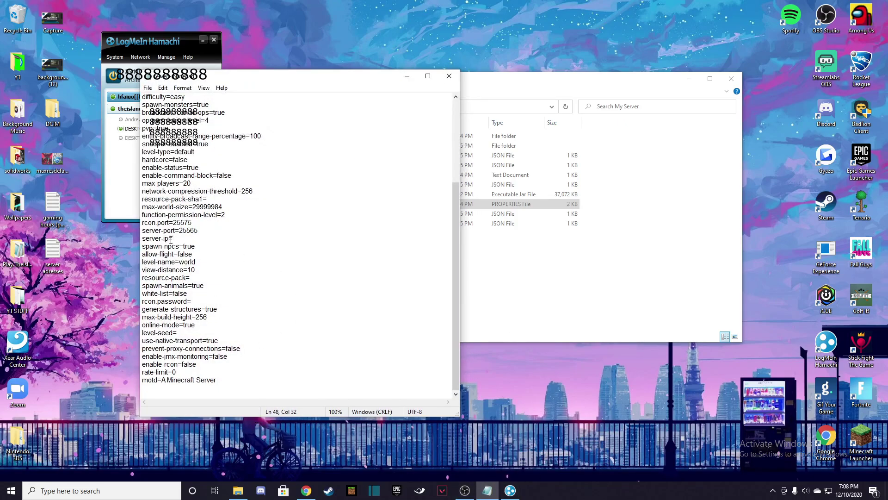
key("ctrl+v")
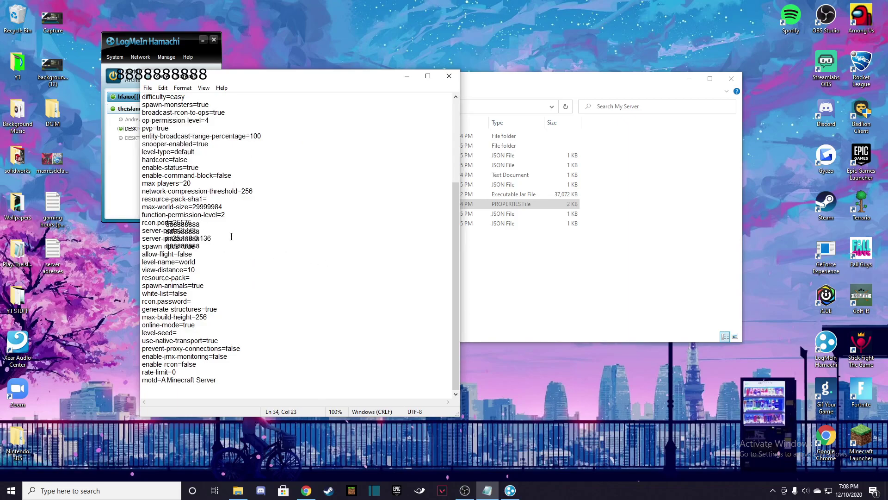
left_click(148, 88)
left_click(184, 129)
left_click(449, 76)
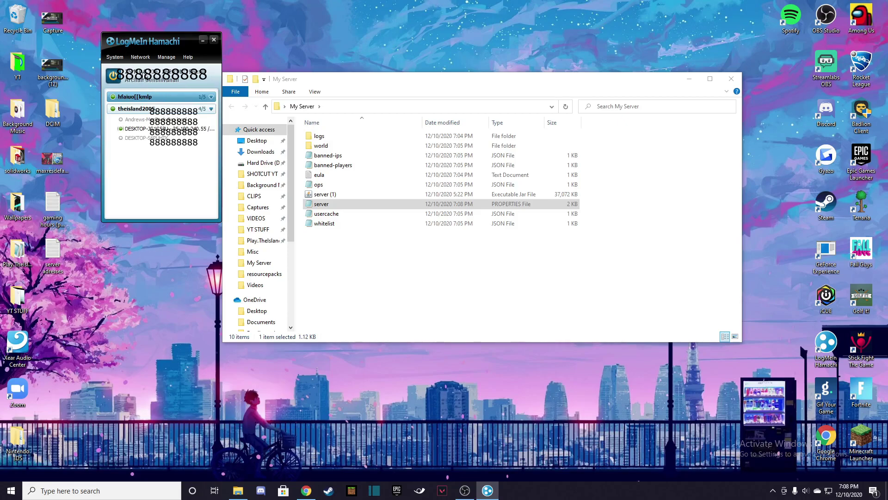
Dismiss the Hamachi address copy menu and close the Hamachi window.
left_click(157, 75)
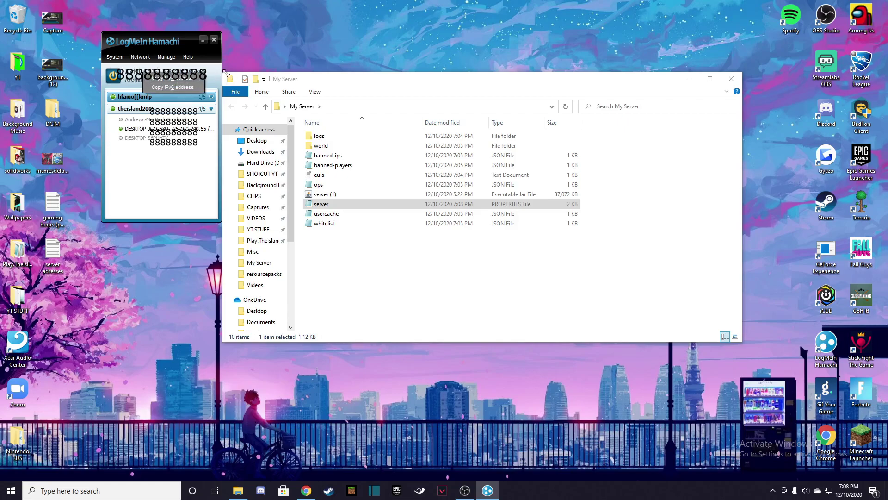
left_click(340, 79)
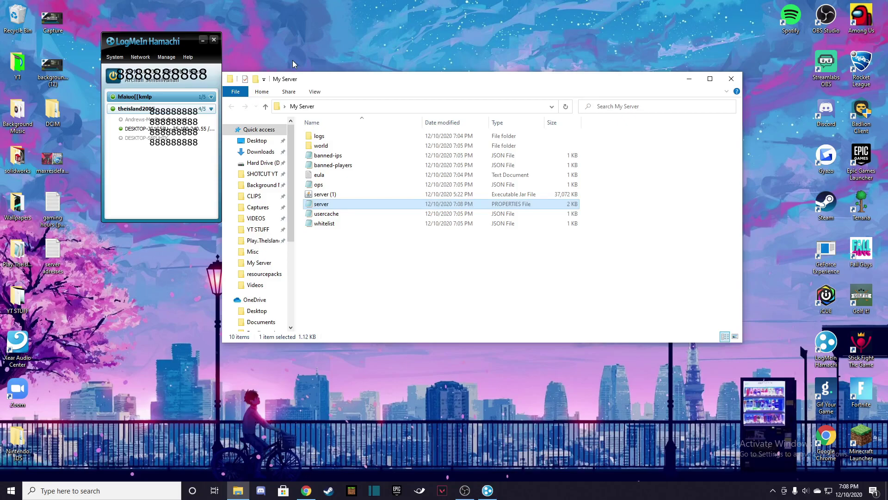
left_click(213, 40)
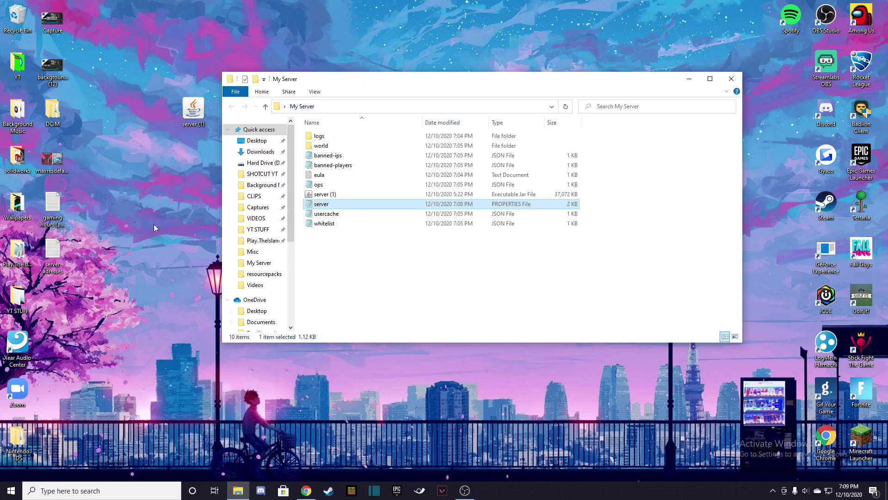
Search 'control' to reach Control Panel, then open Windows Defender Firewall's Advanced settings.
left_click(113, 493)
type("control")
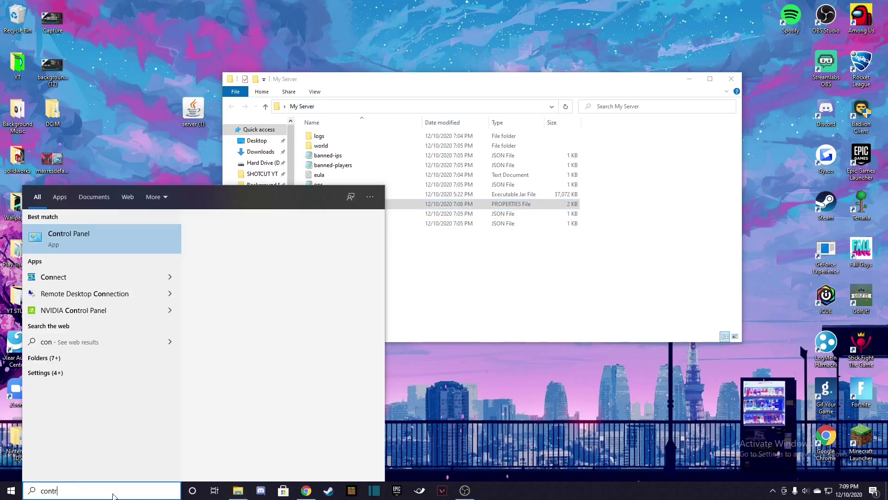
left_click(97, 238)
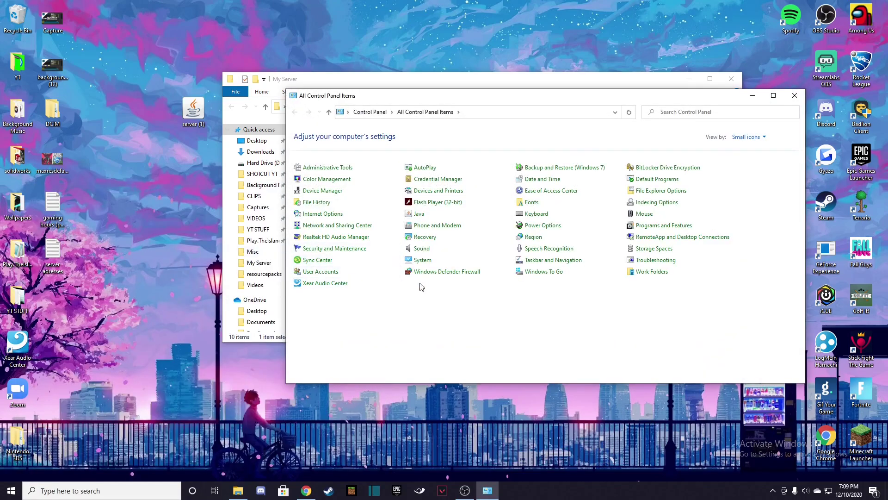
left_click(433, 277)
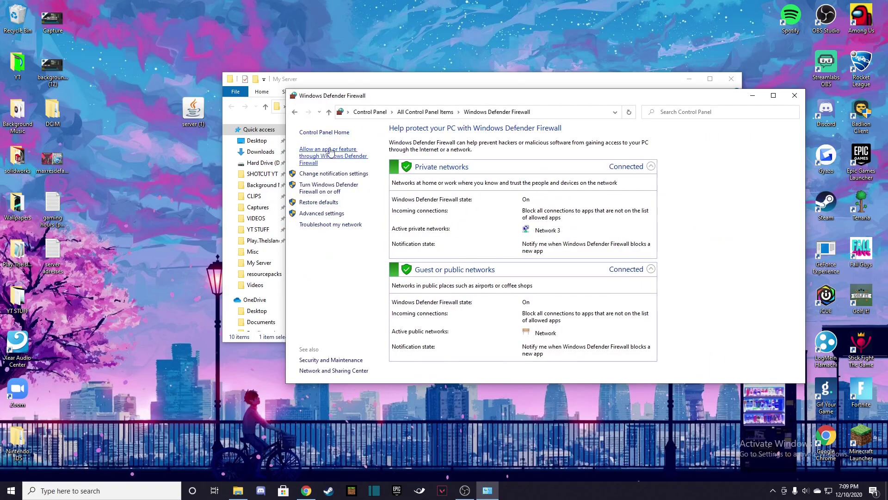
left_click(334, 214)
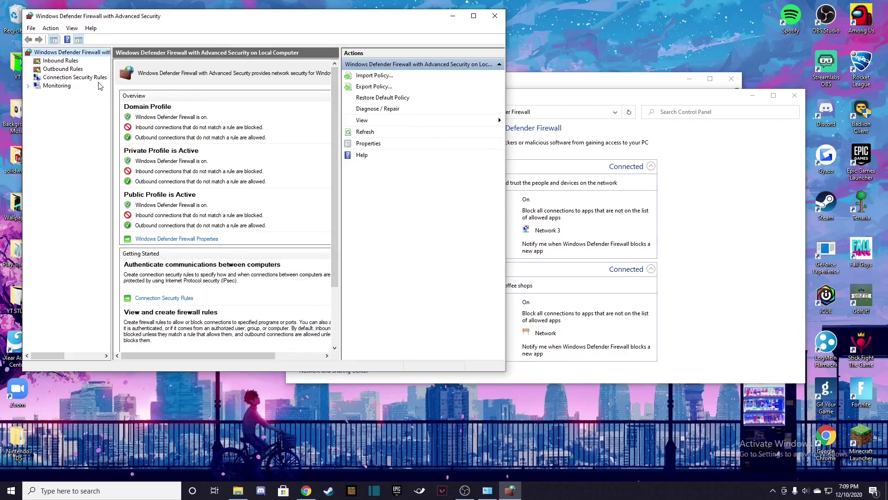
Begin a new outbound port rule for TCP port 255.
left_click(86, 69)
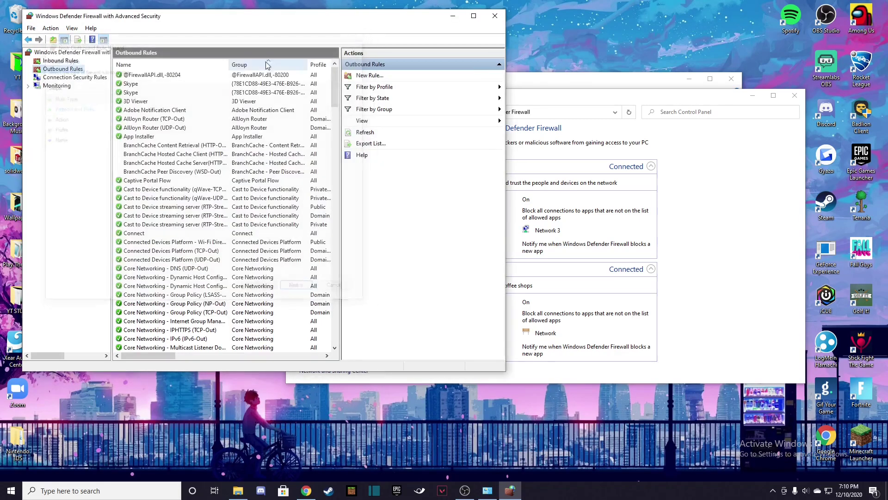
left_click(366, 75)
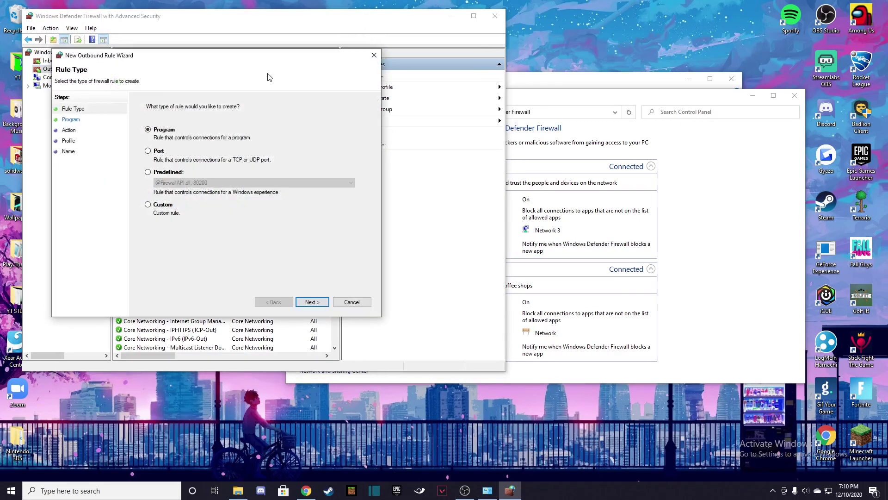
left_click(159, 154)
left_click(312, 302)
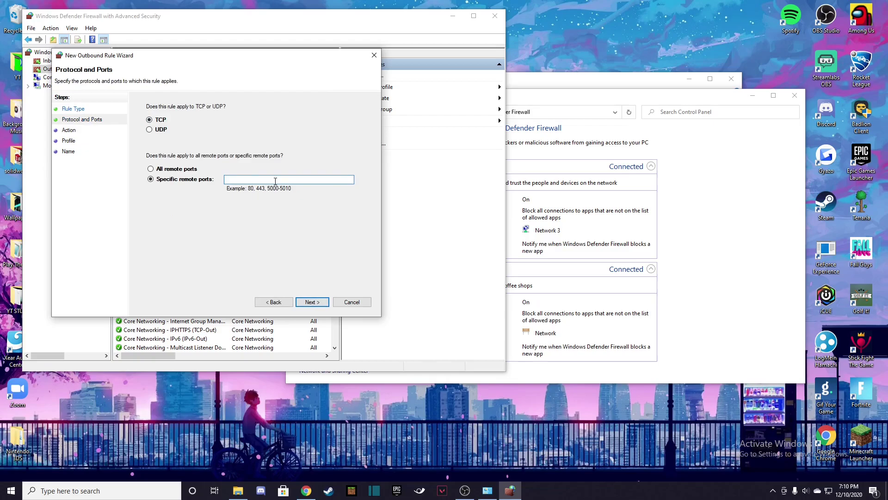
type("25565")
Allow the connection and name it 'TCP', then cancel and start a fresh outbound rule.
left_click(312, 303)
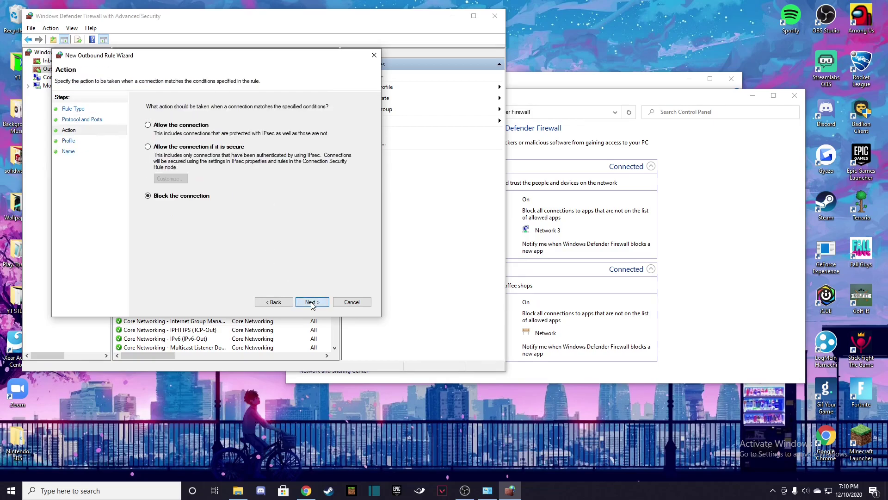
left_click(174, 128)
left_click(312, 303)
left_click(321, 301)
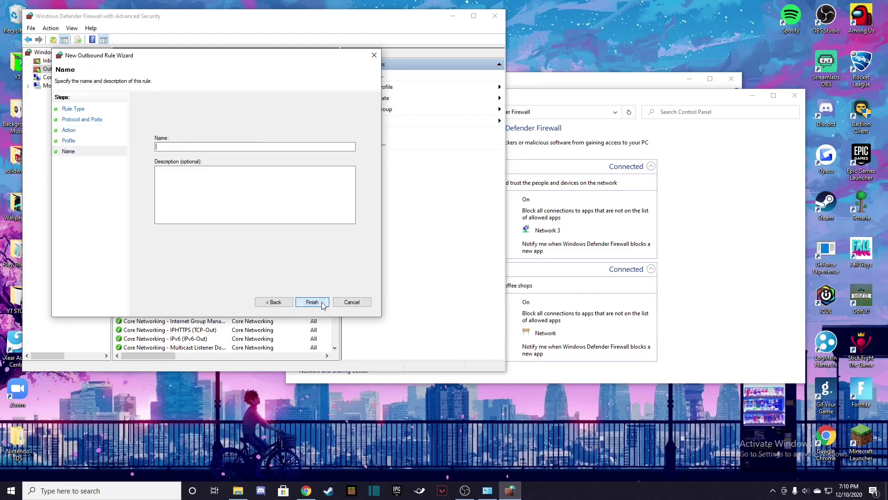
type("TCP")
left_click(352, 301)
left_click(363, 75)
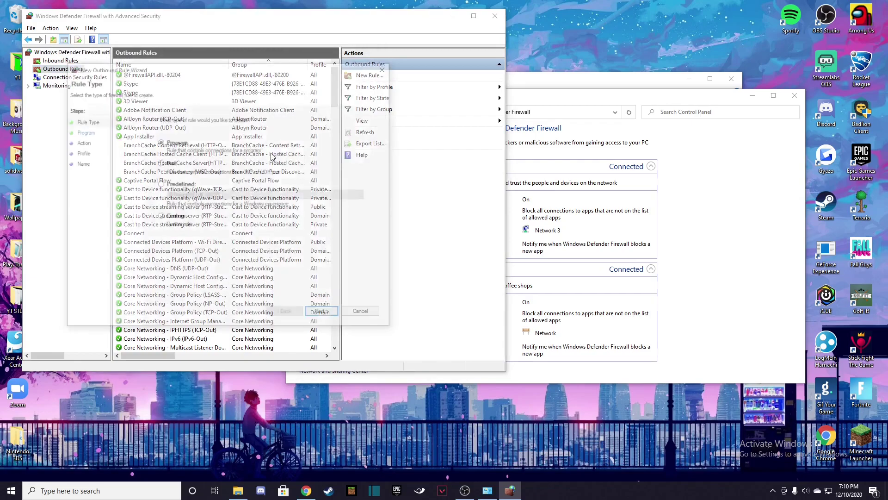
Make the new outbound rule a UDP port rule for port 25565.
left_click(160, 162)
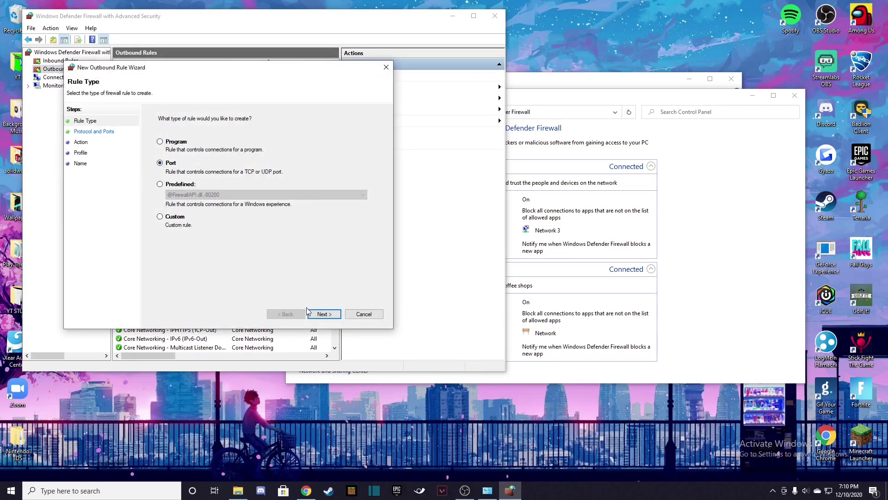
left_click(323, 314)
left_click(161, 143)
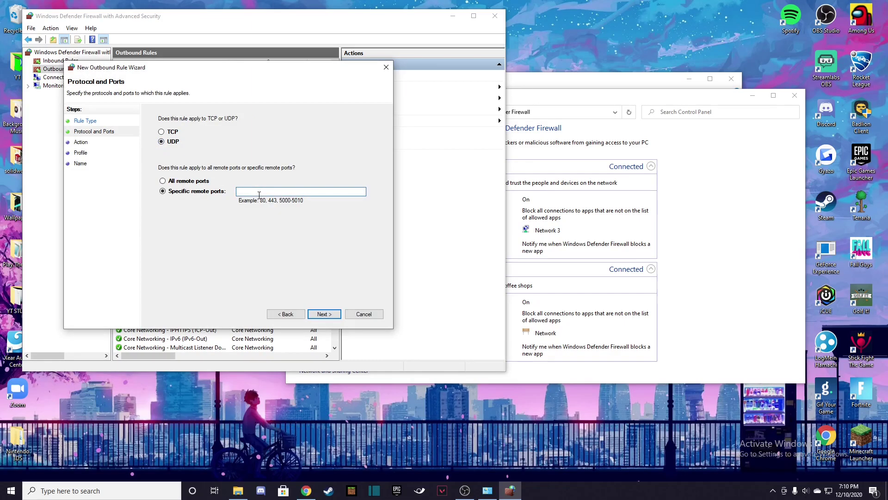
type("25565")
left_click(323, 314)
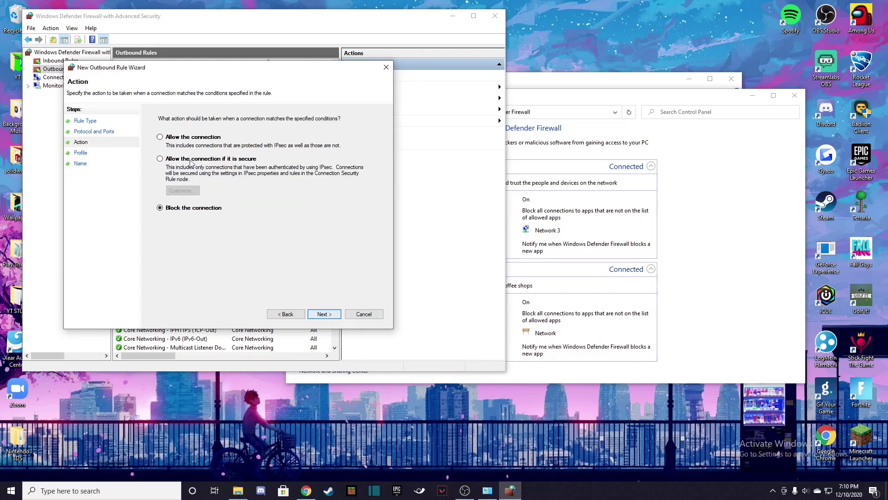
Allow the connection, name the rule 'UC', finish it, and close both firewall windows.
left_click(160, 137)
left_click(323, 314)
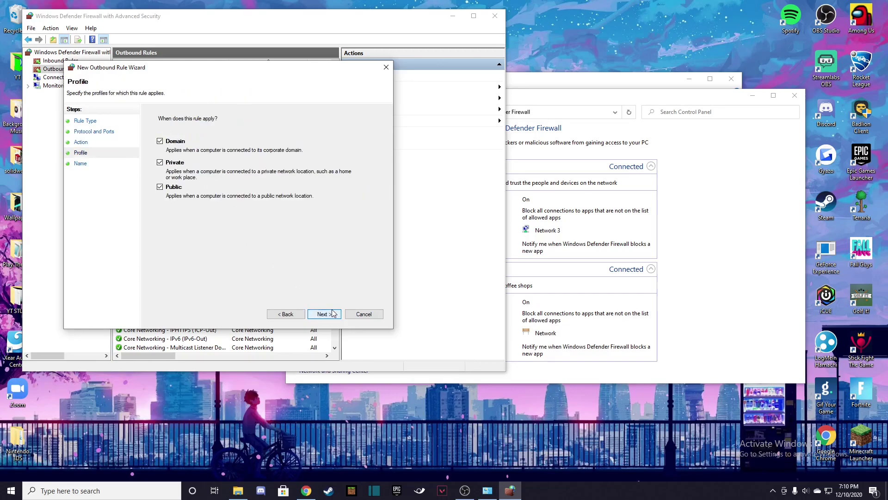
left_click(337, 314)
type("UCP")
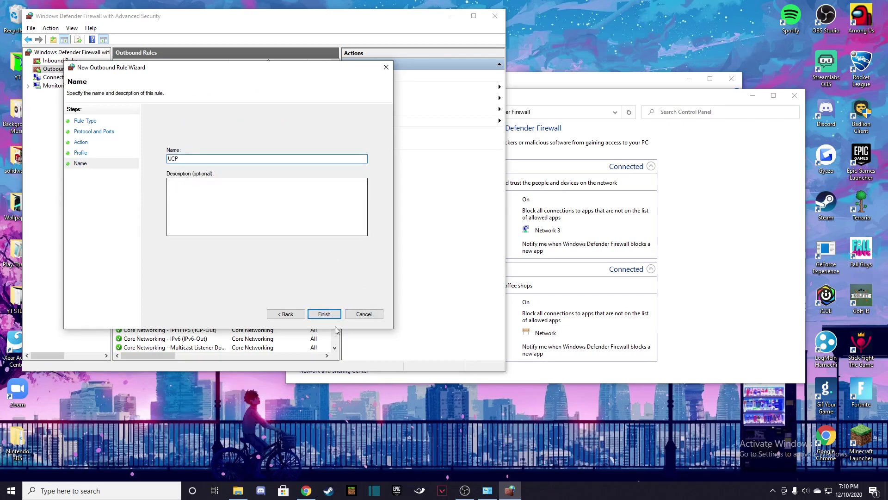
left_click(358, 317)
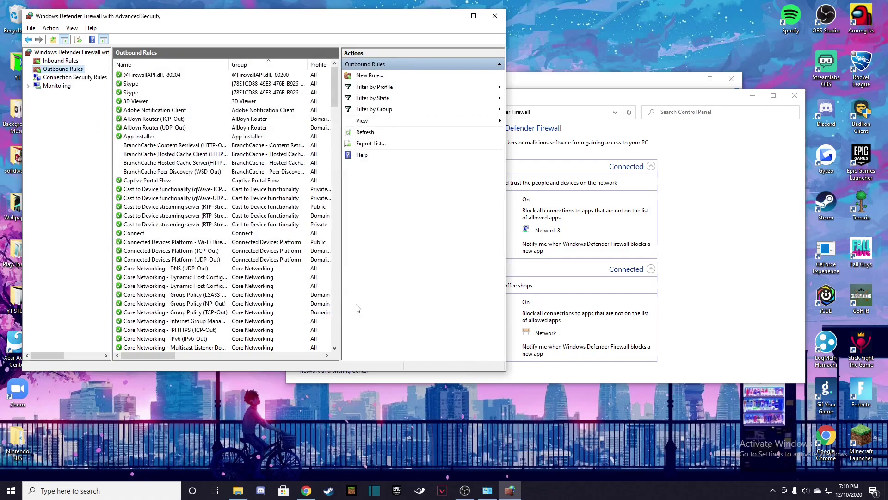
left_click(501, 15)
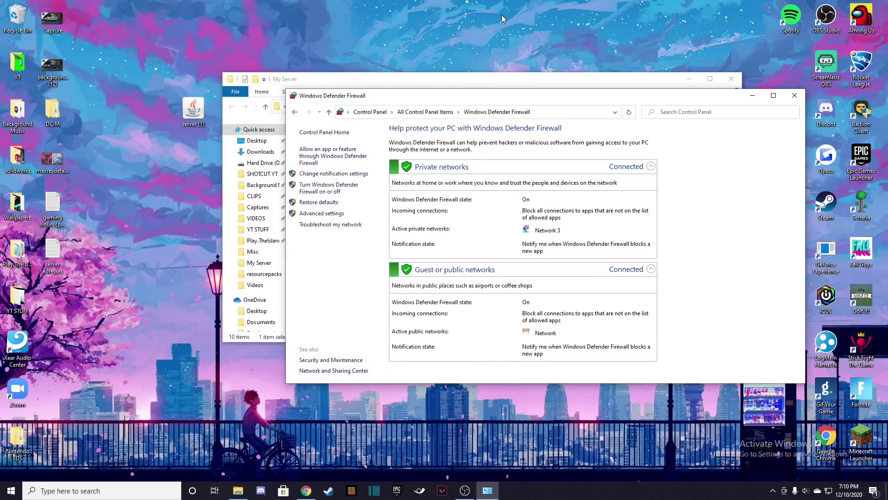
left_click(794, 95)
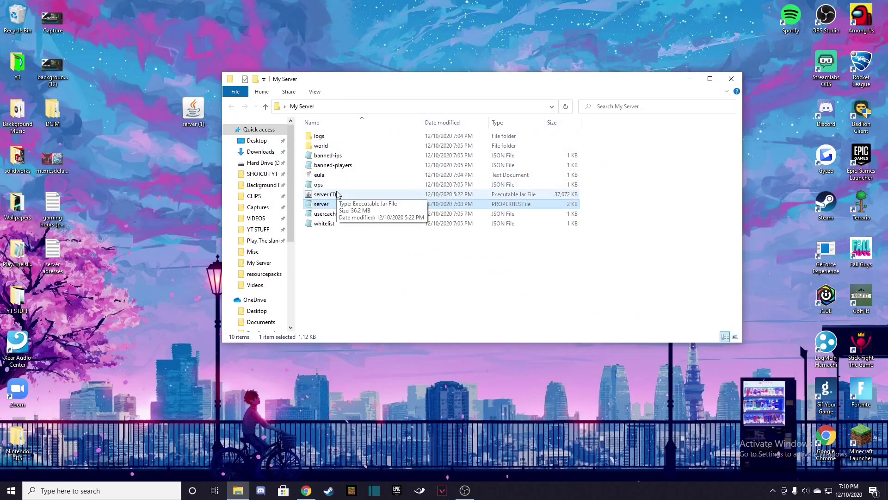